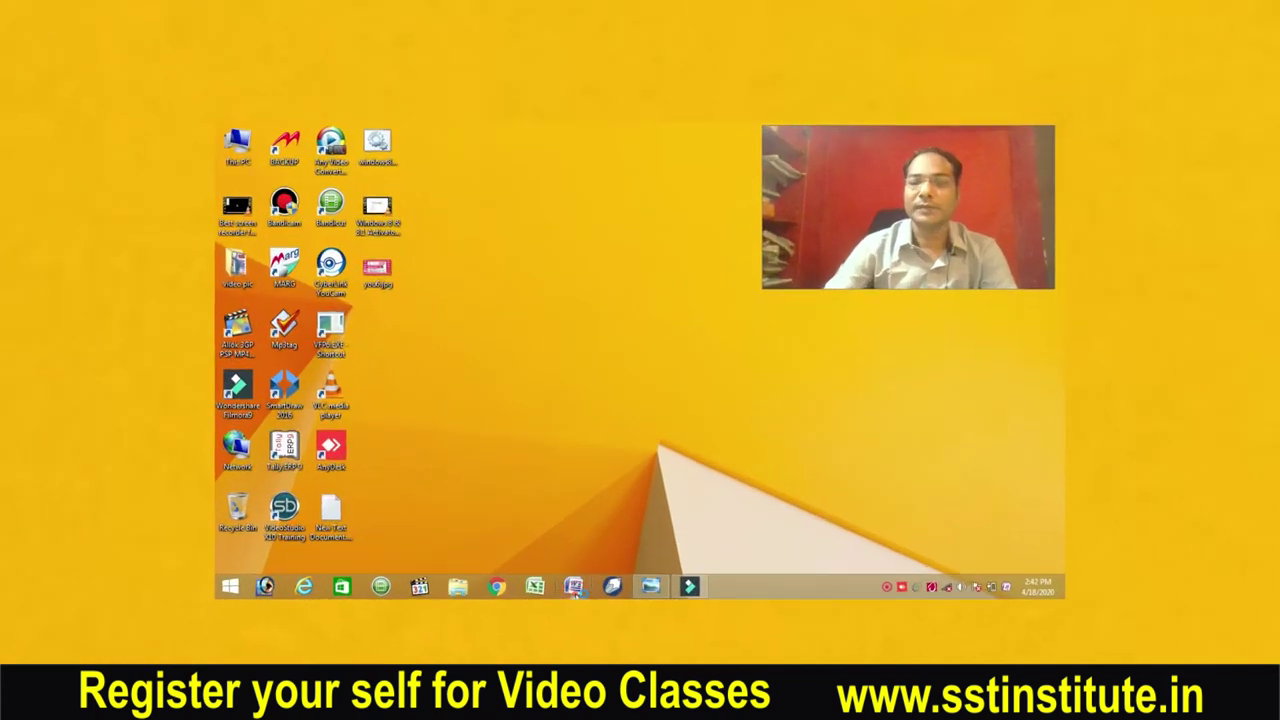
Step: Launch Word, open FIRST DAY CLASS LAB ROOM.docx from Recent Documents, and scroll through it
{"action": "left_click", "coordinate": [574, 587]}
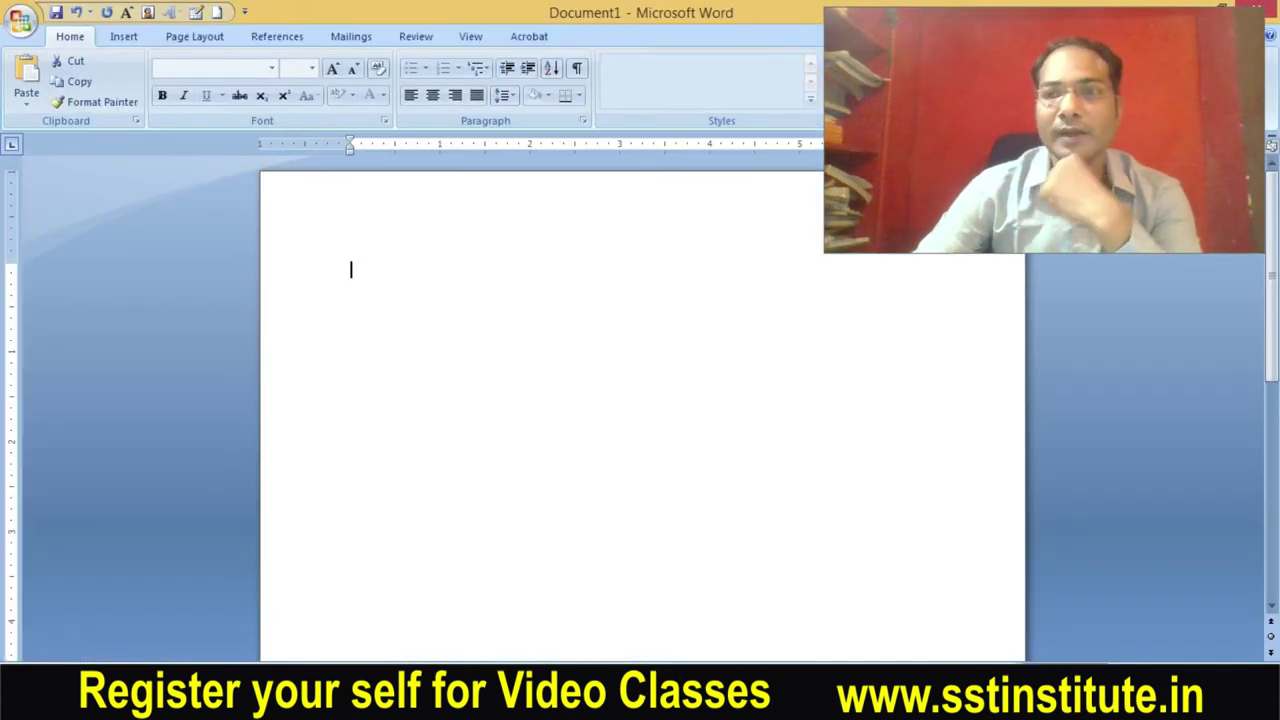
{"action": "left_click", "coordinate": [18, 30]}
{"action": "left_click", "coordinate": [197, 80]}
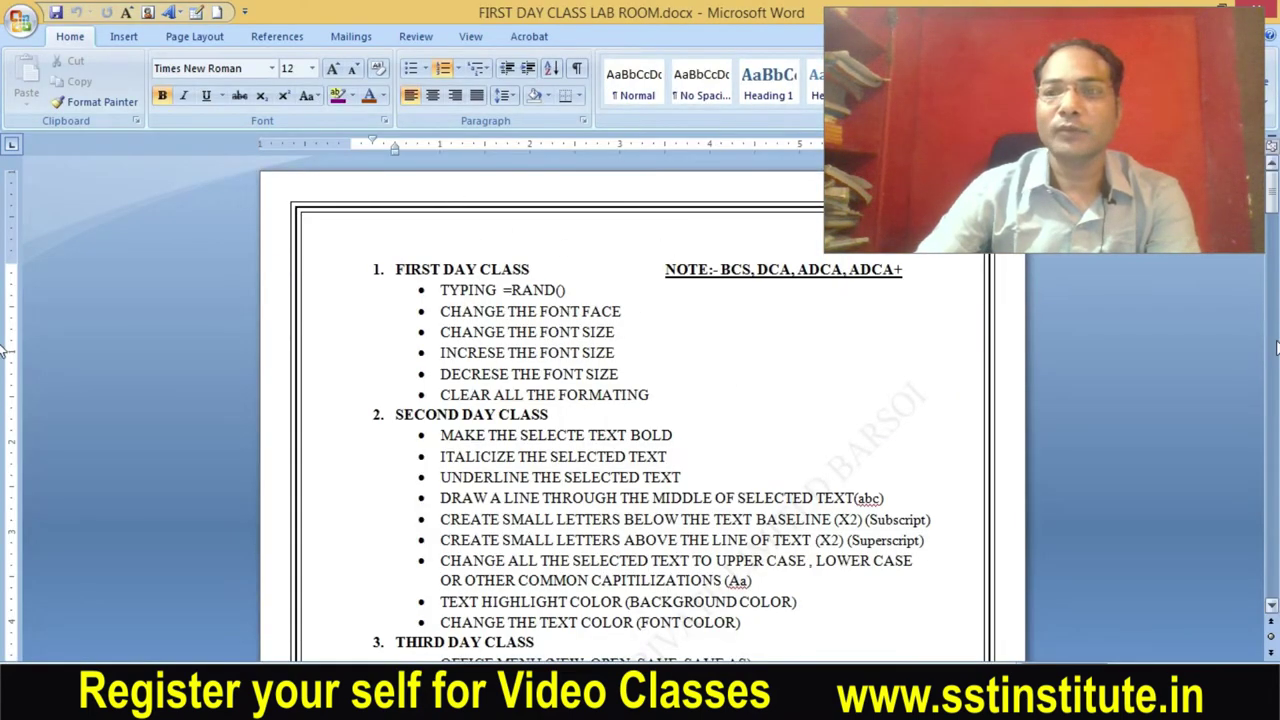
{"action": "left_click_drag", "start_coordinate": [1274, 205], "coordinate": [1274, 305]}
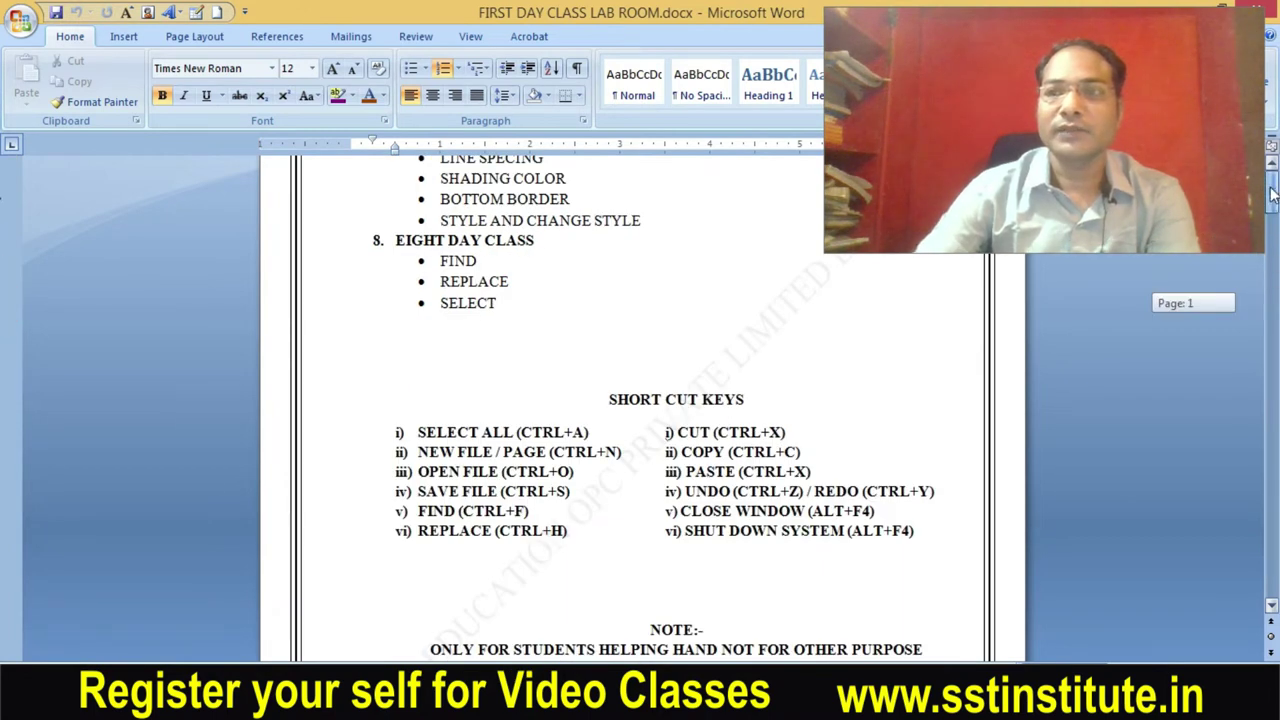
{"action": "left_click_drag", "start_coordinate": [1273, 305], "coordinate": [1273, 180]}
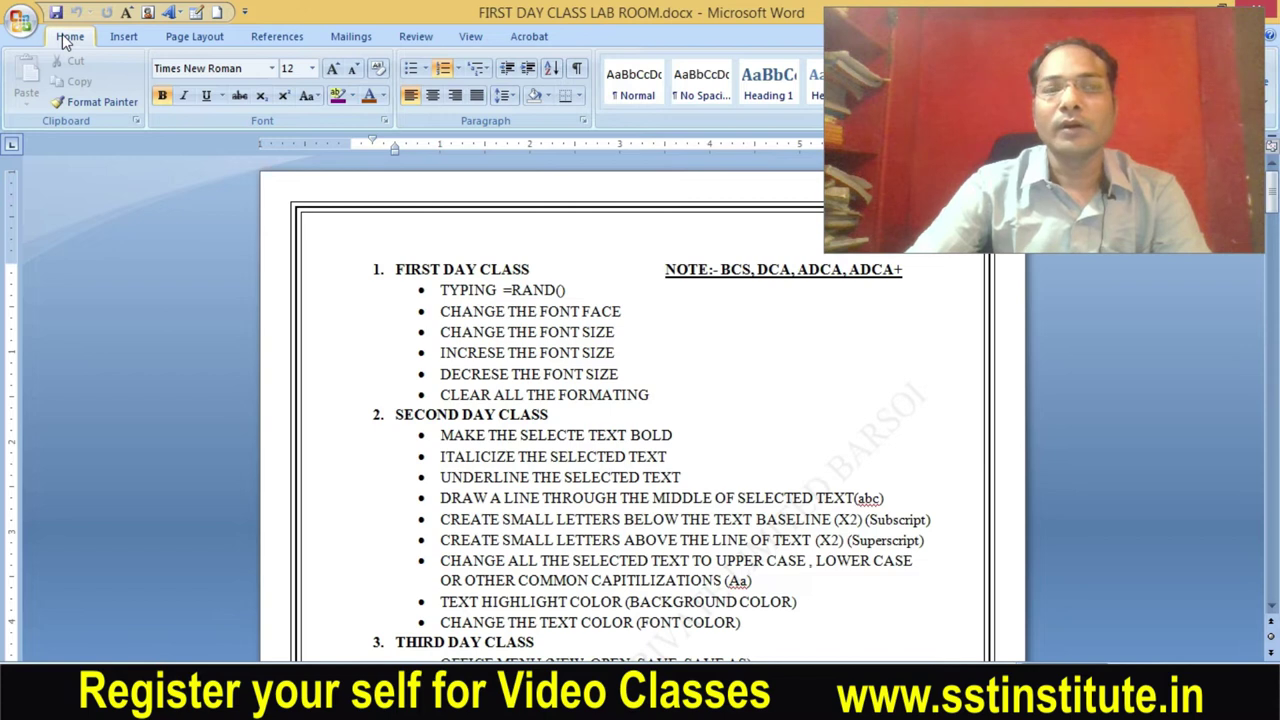
Step: Start Create PDF from the Acrobat tab and name the output file 'word pdf' in Documents
{"action": "left_click", "coordinate": [532, 40]}
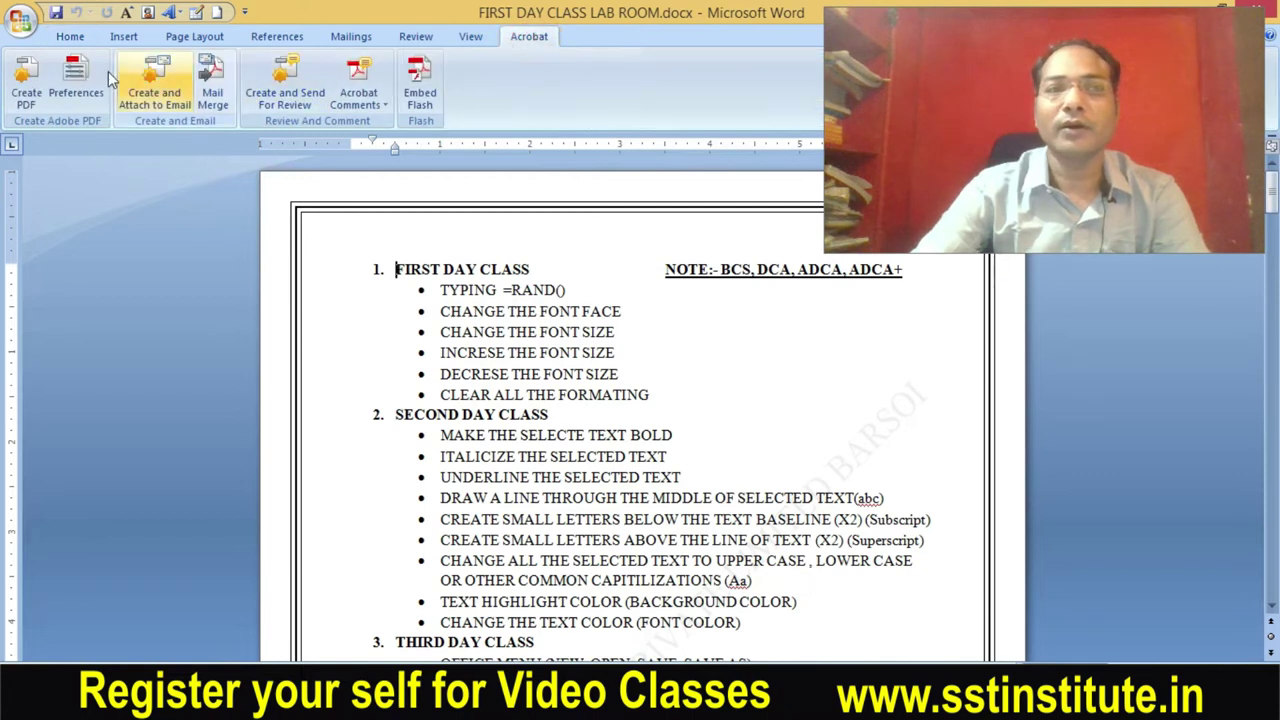
{"action": "left_click", "coordinate": [19, 101]}
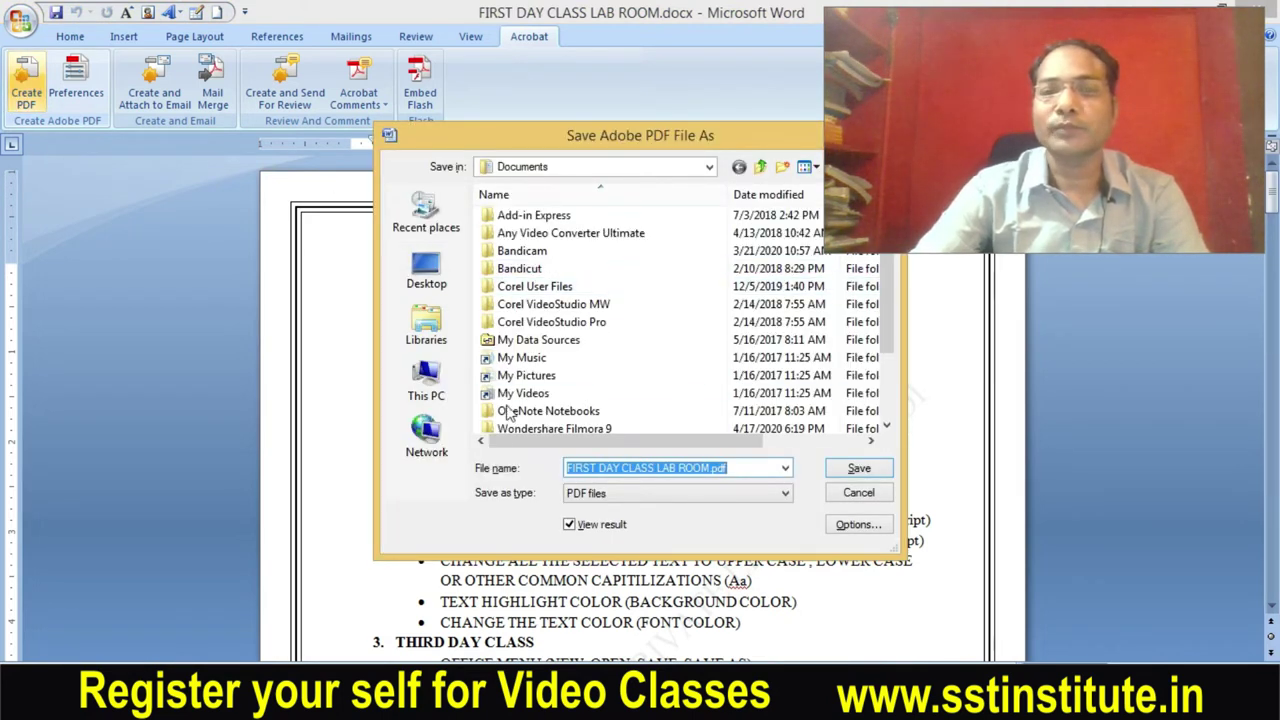
{"action": "left_click", "coordinate": [749, 470]}
{"action": "key", "text": "BackSpace"}
{"action": "key", "text": "BackSpace"}
{"action": "key", "text": "BackSpace"}
{"action": "key", "text": "BackSpace"}
{"action": "key", "text": "BackSpace"}
{"action": "key", "text": "BackSpace"}
{"action": "key", "text": "BackSpace"}
{"action": "type", "text": "wor"}
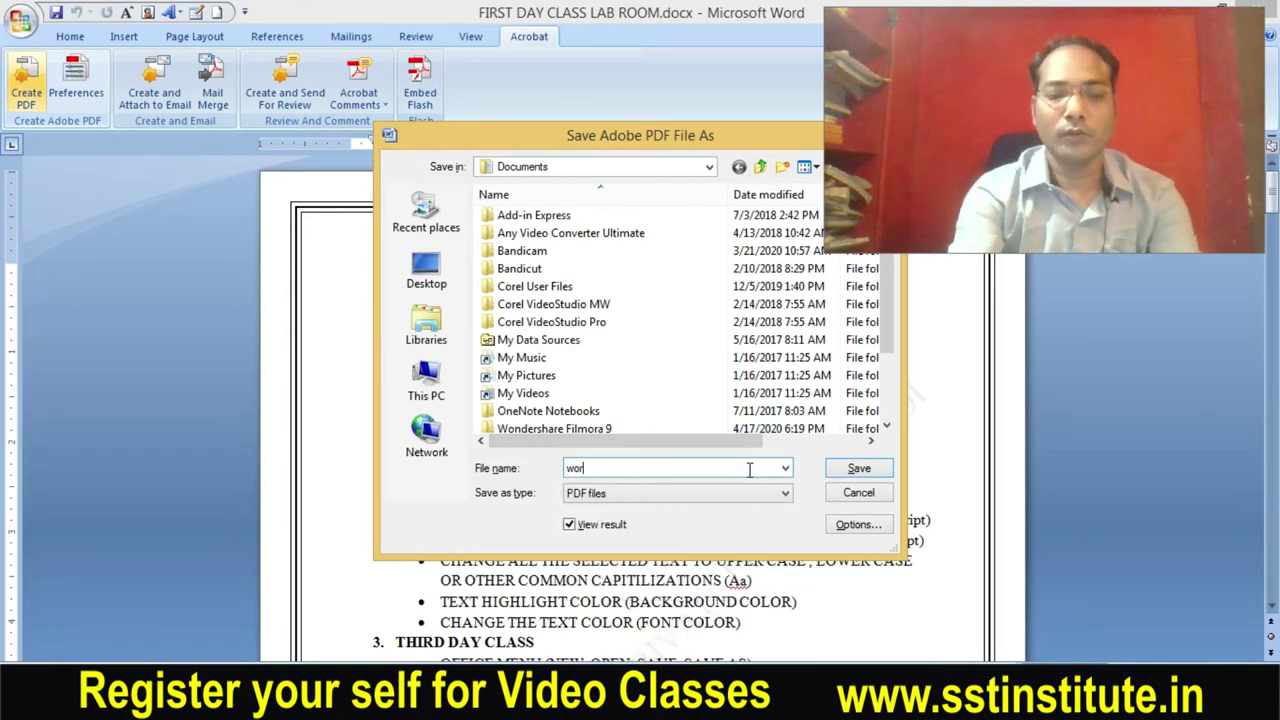
{"action": "type", "text": "d"}
{"action": "key", "text": "Return"}
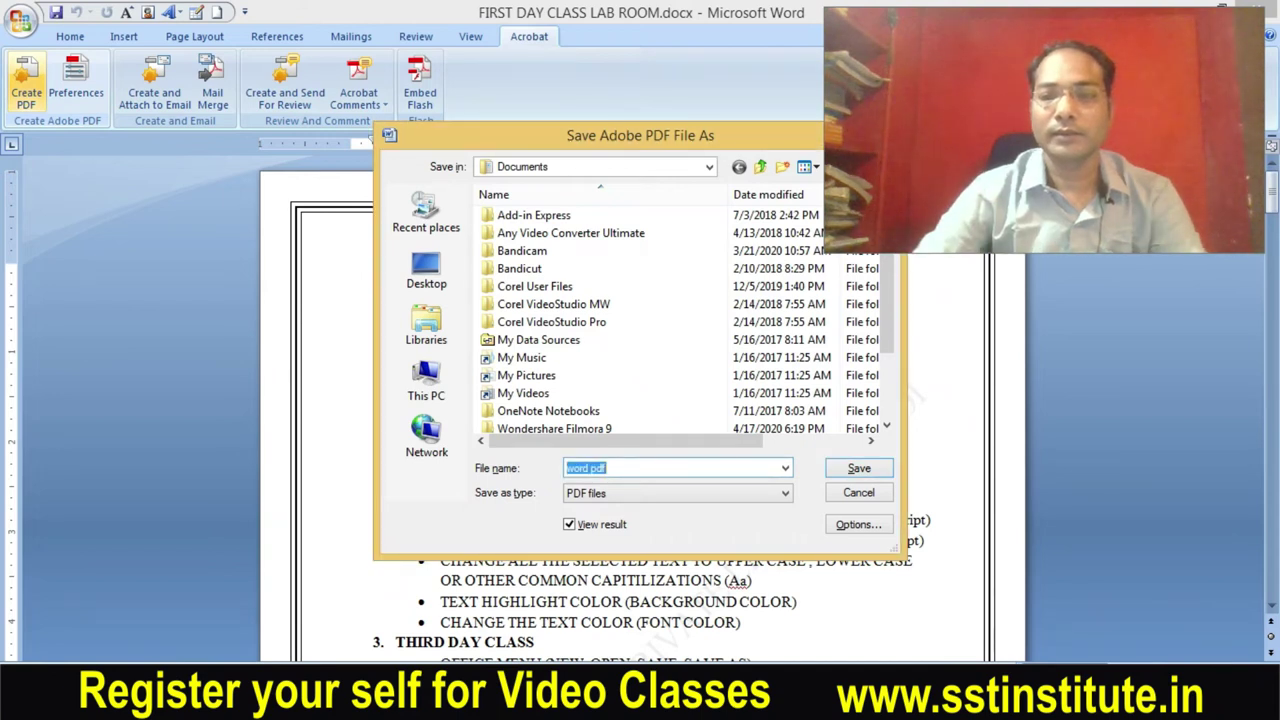
Step: Save word pdf.pdf, then scroll through pages 1 to 3 once it opens in Acrobat Pro
{"action": "left_click", "coordinate": [859, 469]}
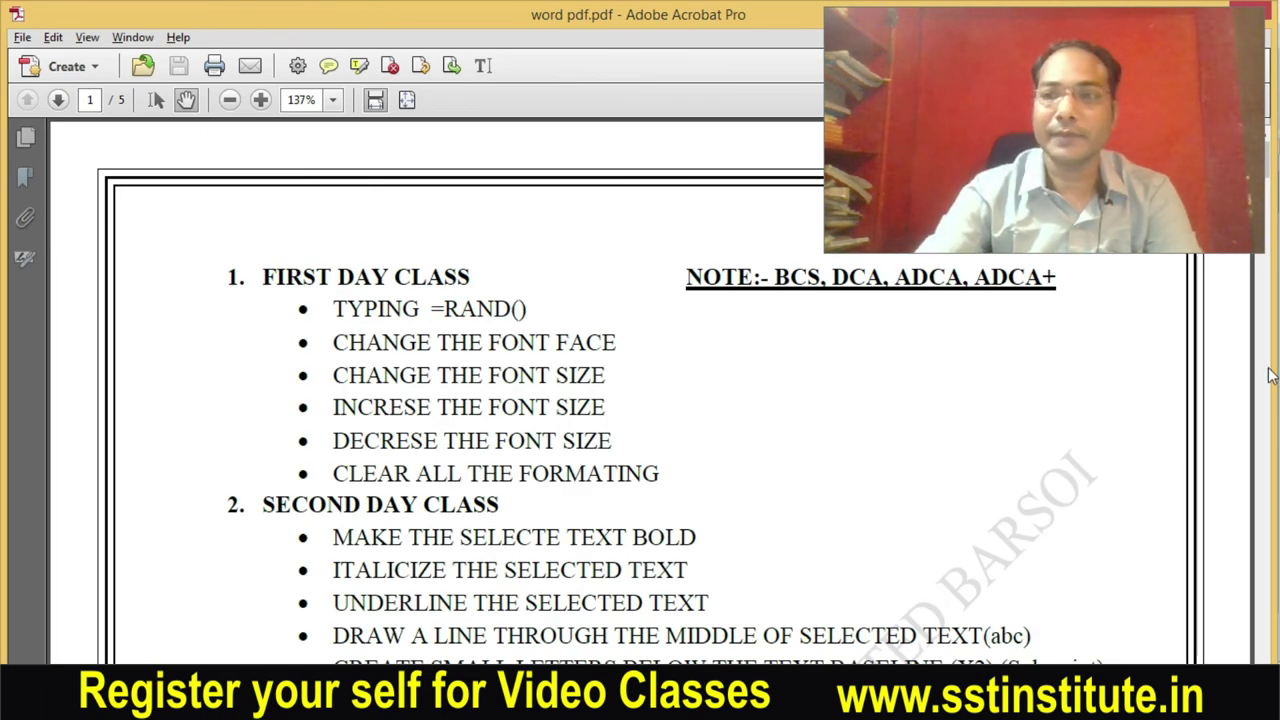
{"action": "scroll", "coordinate": [665, 390], "scroll_direction": "down", "scroll_amount": 1}
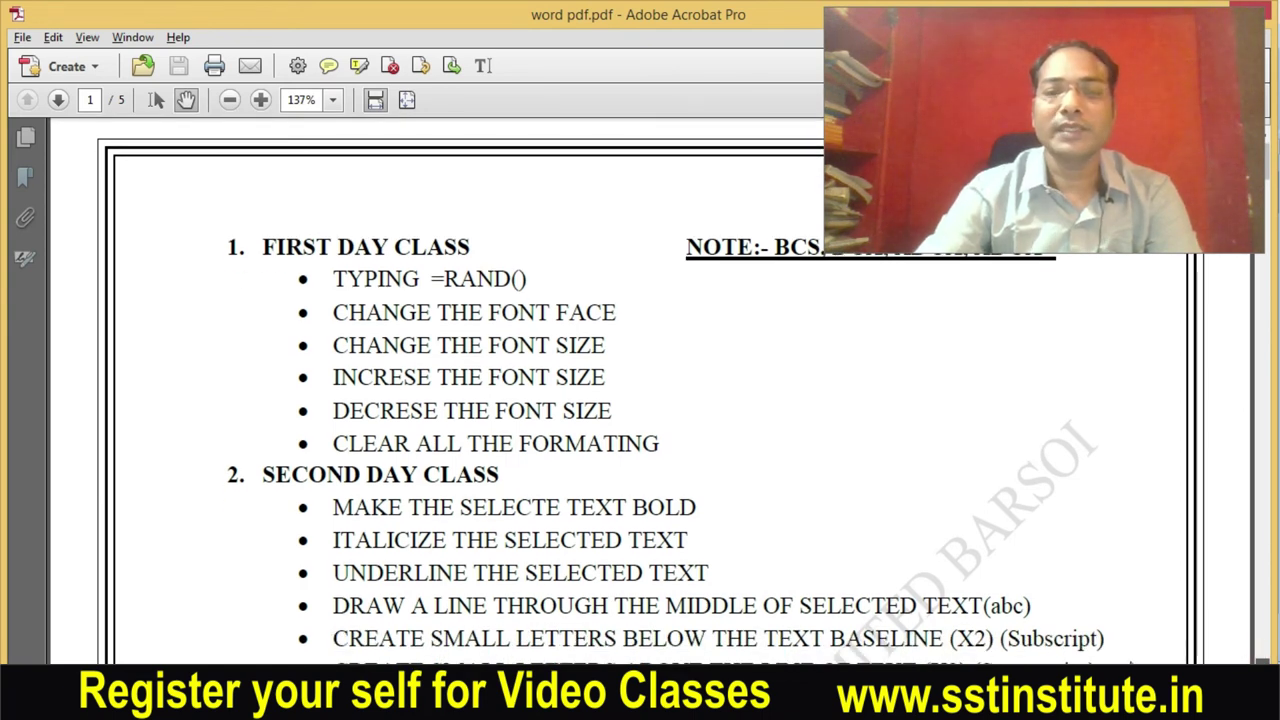
{"action": "scroll", "coordinate": [665, 390], "scroll_direction": "down", "scroll_amount": 2}
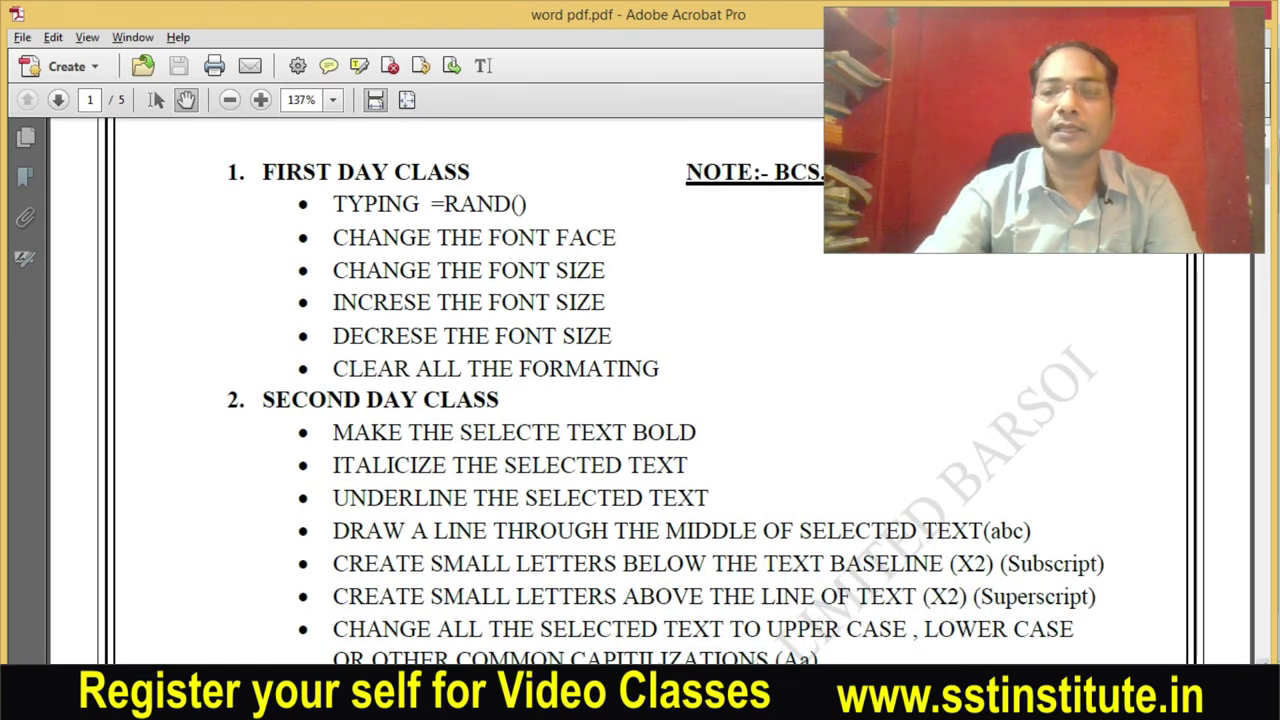
{"action": "scroll", "coordinate": [665, 390], "scroll_direction": "down", "scroll_amount": 1}
{"action": "scroll", "coordinate": [665, 390], "scroll_direction": "down", "scroll_amount": 3}
{"action": "scroll", "coordinate": [665, 390], "scroll_direction": "down", "scroll_amount": 7}
{"action": "scroll", "coordinate": [665, 390], "scroll_direction": "down", "scroll_amount": 5}
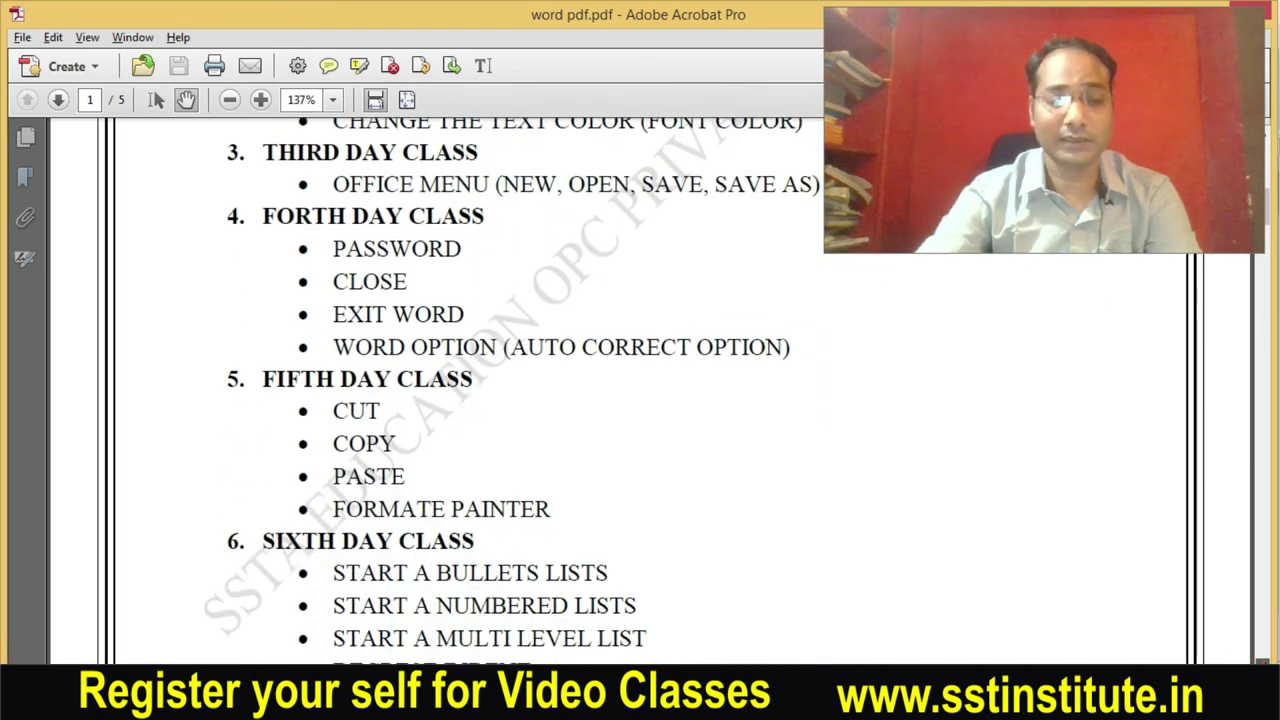
{"action": "scroll", "coordinate": [665, 390], "scroll_direction": "down", "scroll_amount": 7}
{"action": "scroll", "coordinate": [665, 390], "scroll_direction": "down", "scroll_amount": 2}
{"action": "scroll", "coordinate": [665, 390], "scroll_direction": "down", "scroll_amount": 10}
{"action": "scroll", "coordinate": [665, 390], "scroll_direction": "down", "scroll_amount": 10}
{"action": "scroll", "coordinate": [665, 390], "scroll_direction": "down", "scroll_amount": 8}
{"action": "scroll", "coordinate": [665, 390], "scroll_direction": "down", "scroll_amount": 8}
{"action": "scroll", "coordinate": [665, 390], "scroll_direction": "down", "scroll_amount": 1}
{"action": "scroll", "coordinate": [665, 390], "scroll_direction": "down", "scroll_amount": 3}
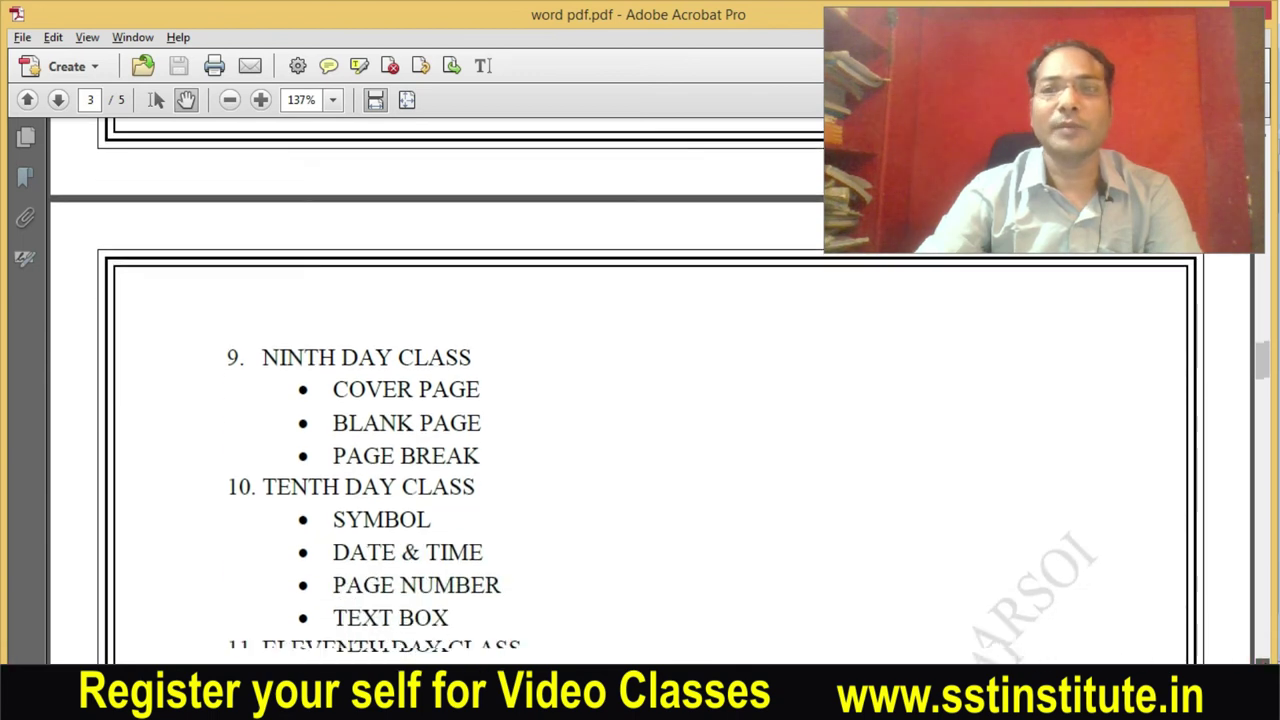
{"action": "scroll", "coordinate": [640, 390], "scroll_direction": "down", "scroll_amount": 3}
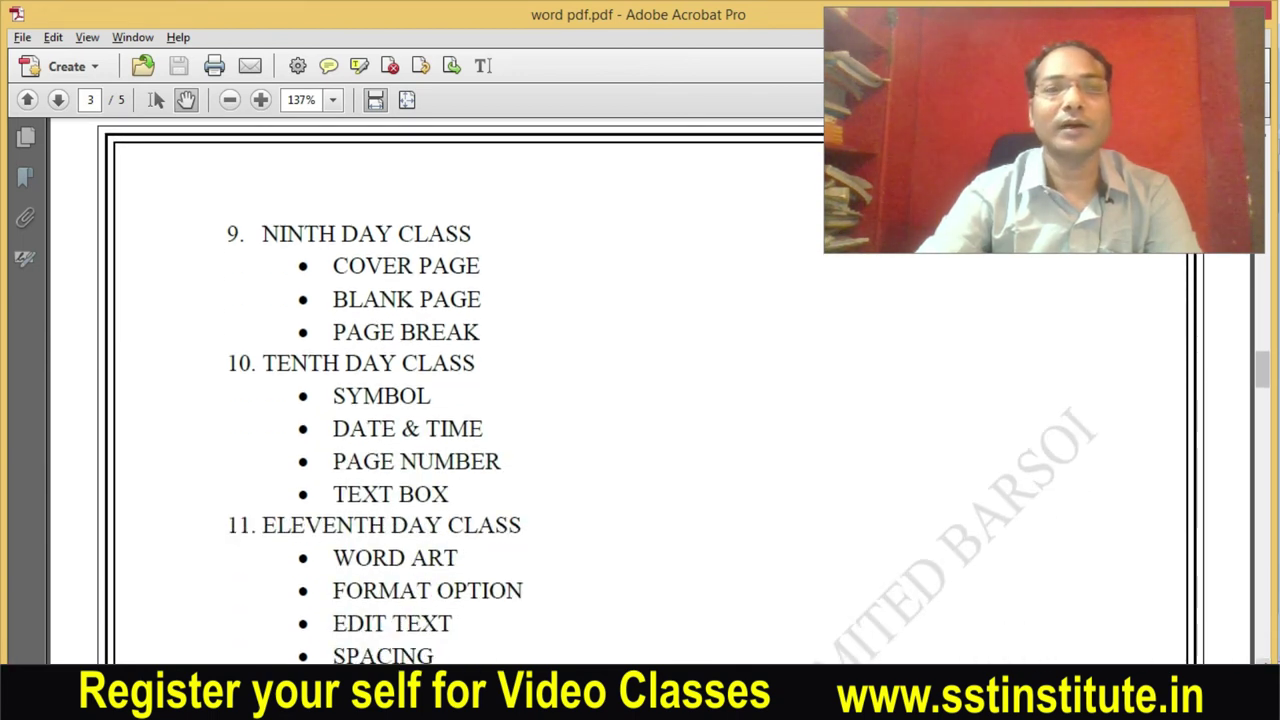